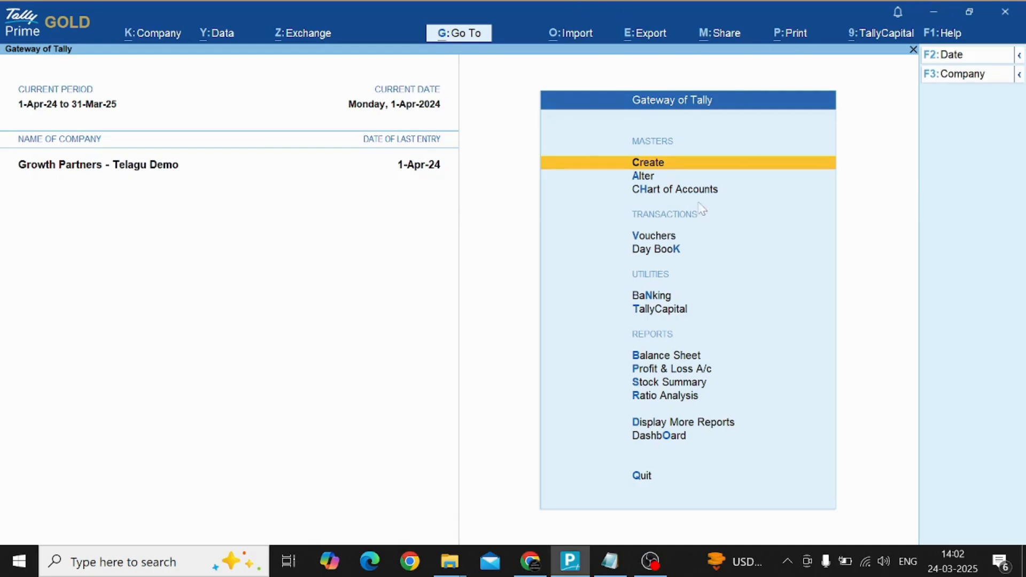
# Start a new Stock Journal voucher
pyautogui.click(651, 235)
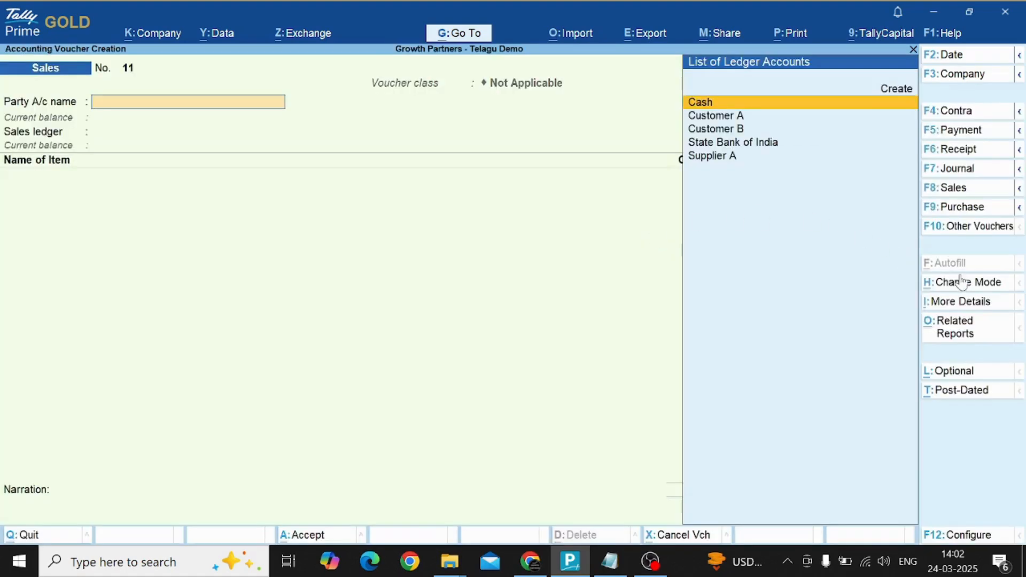
pyautogui.click(969, 228)
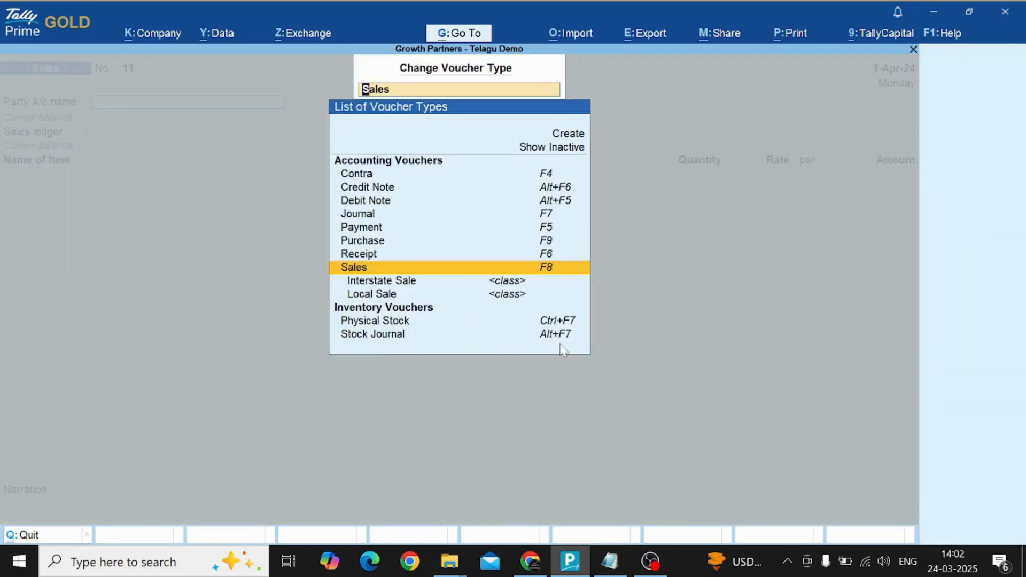
pyautogui.click(400, 337)
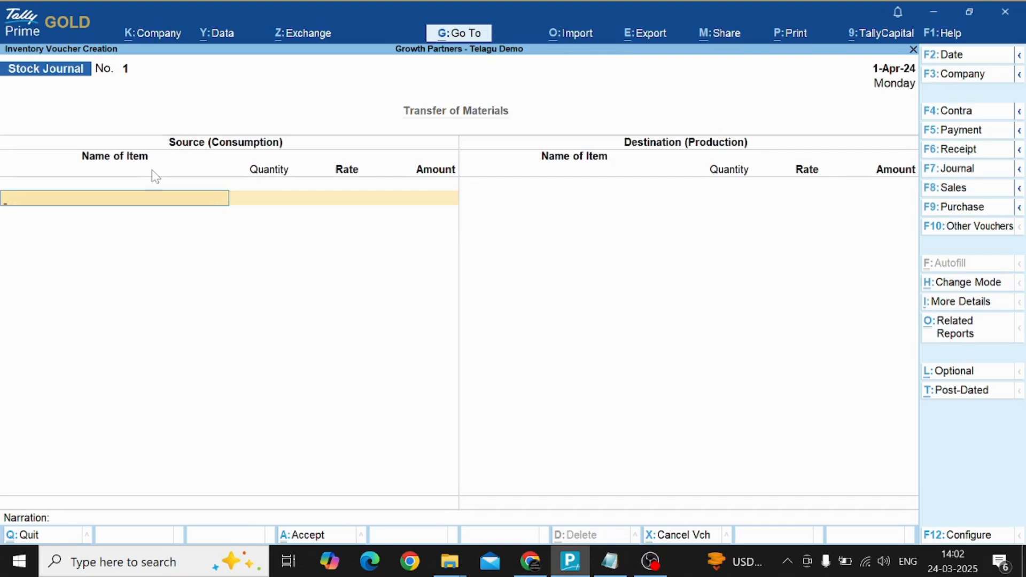
# Add Thread as a source (consumption) item with a quantity of 50 Nos at a rate of 500
pyautogui.write('Thr')
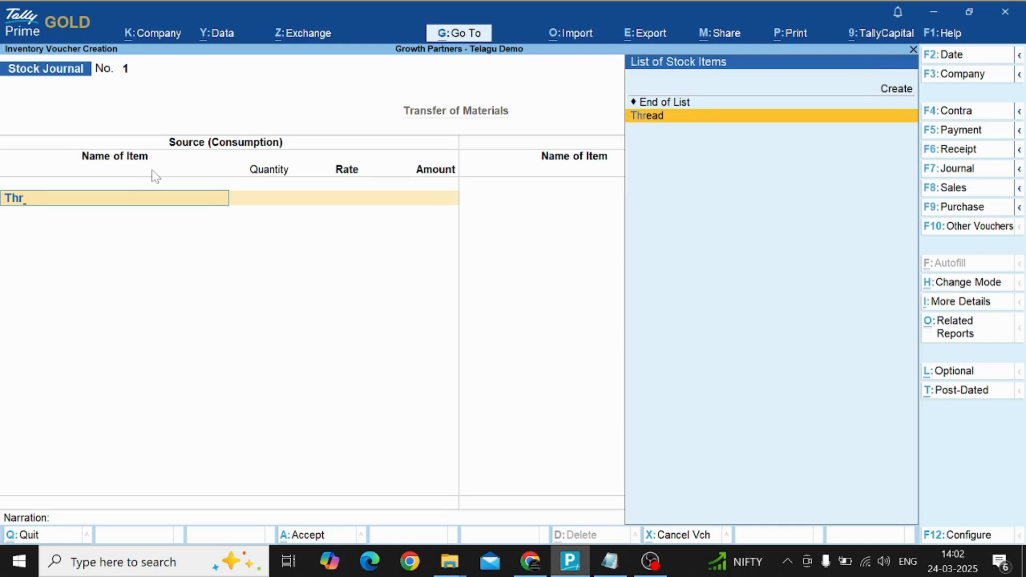
pyautogui.press('Return')
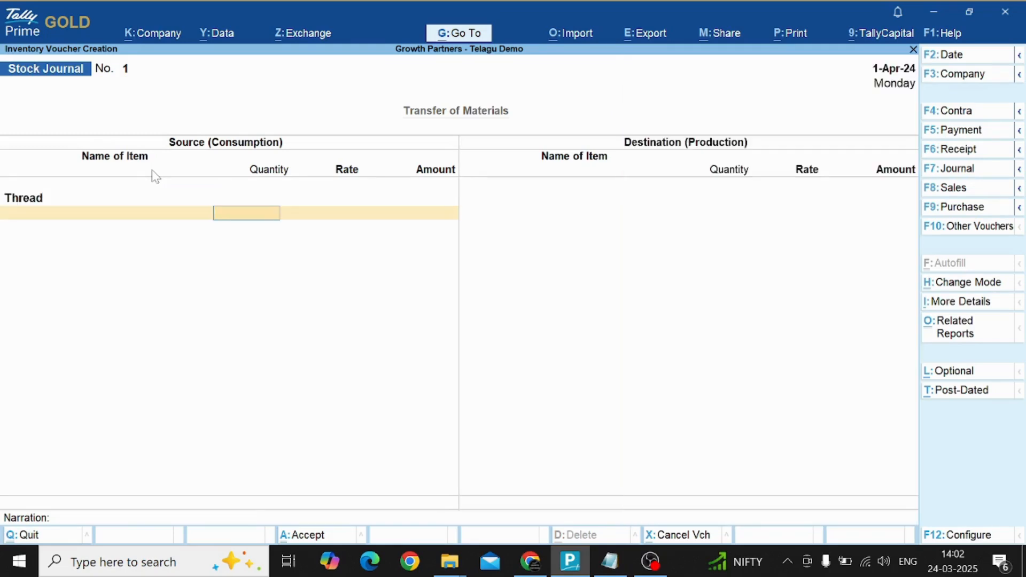
pyautogui.write('50')
pyautogui.press('Return')
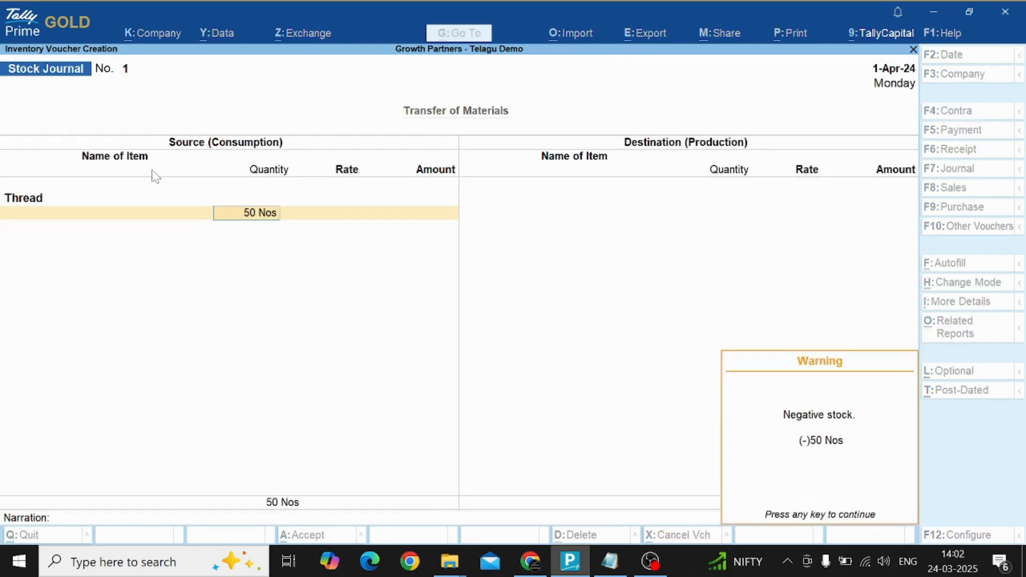
pyautogui.press('Return')
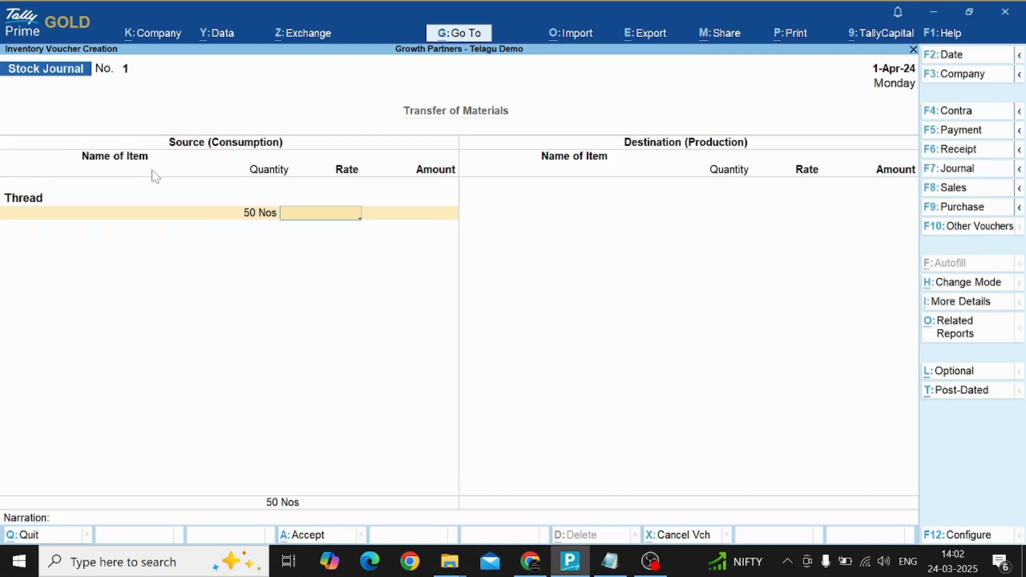
pyautogui.write('500')
pyautogui.press('Return')
pyautogui.press('Return')
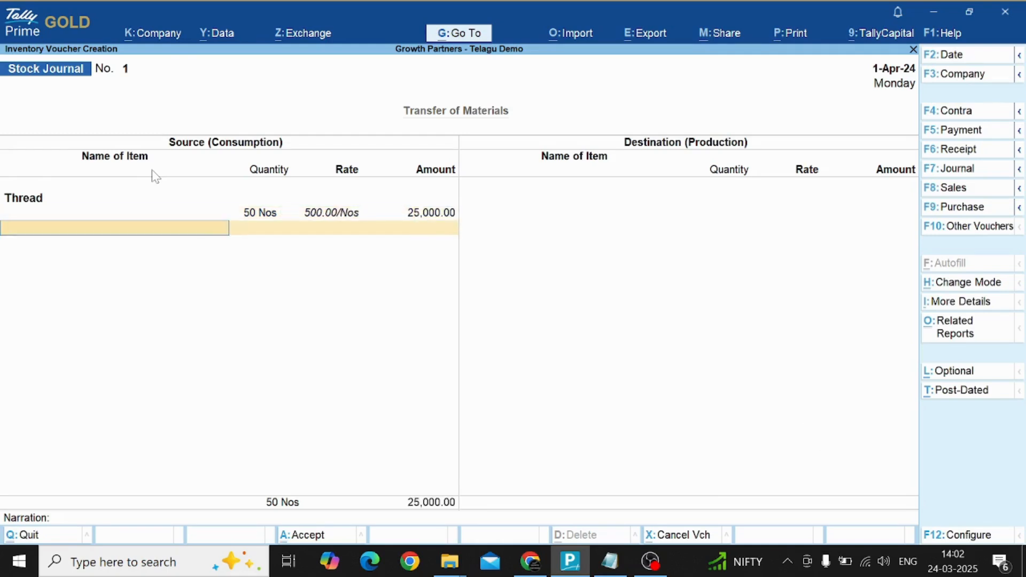
# Add Buttons as the second consumption item with a quantity of 50 Nos at a rate of 20
pyautogui.write('Bu')
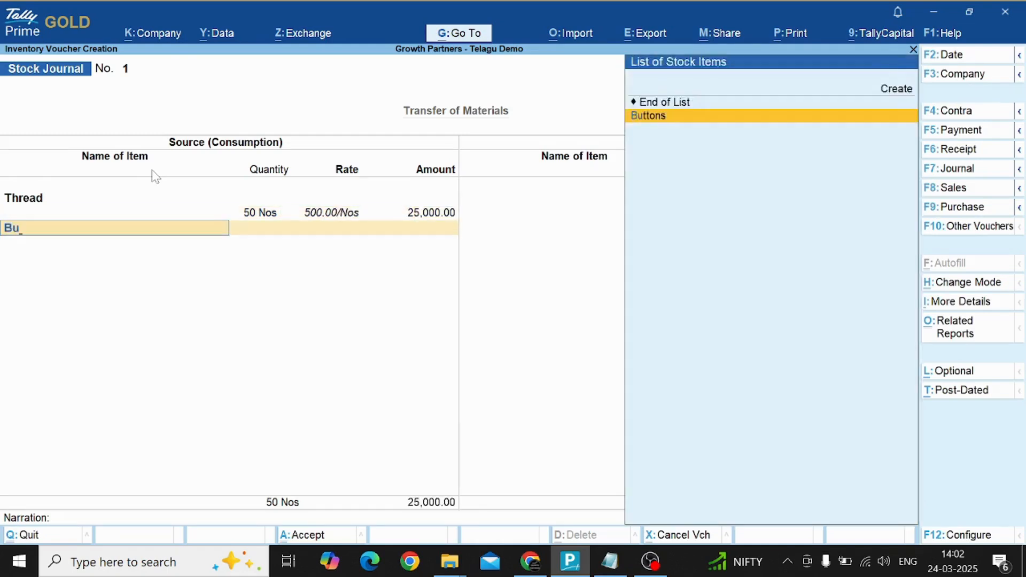
pyautogui.press('Return')
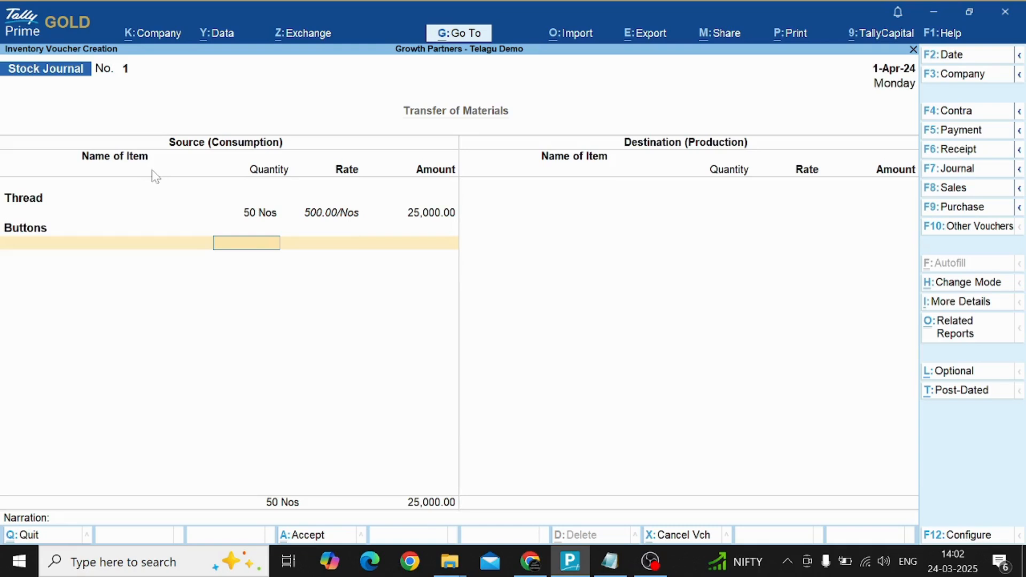
pyautogui.write('50')
pyautogui.press('Return')
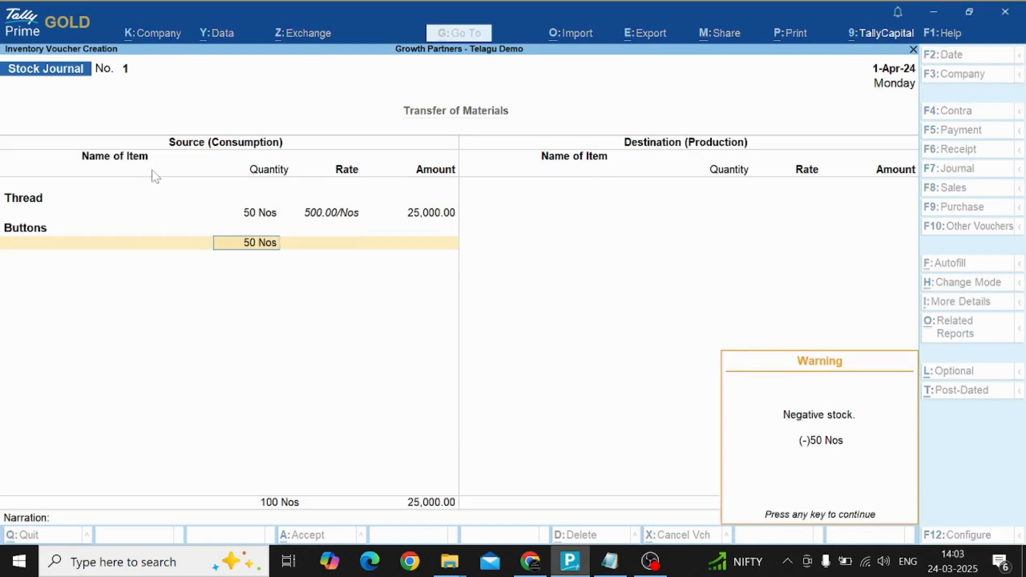
pyautogui.press('Return')
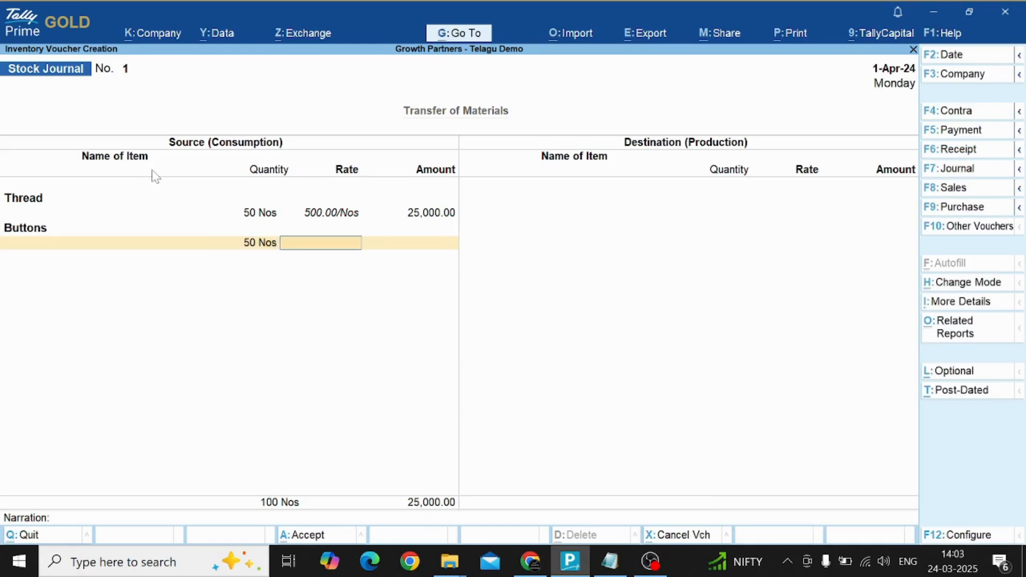
pyautogui.write('20')
pyautogui.press('Return')
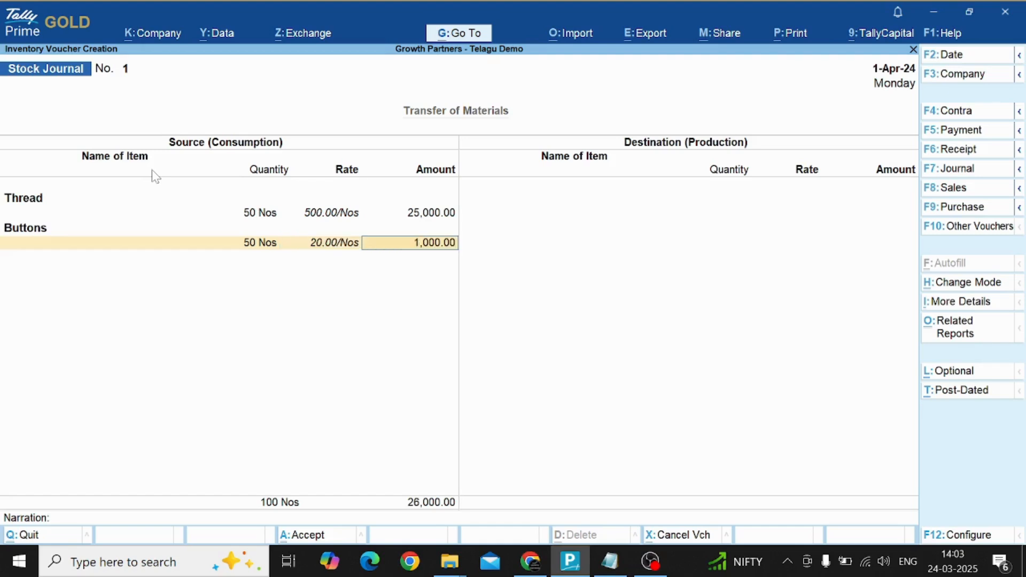
pyautogui.press('Return')
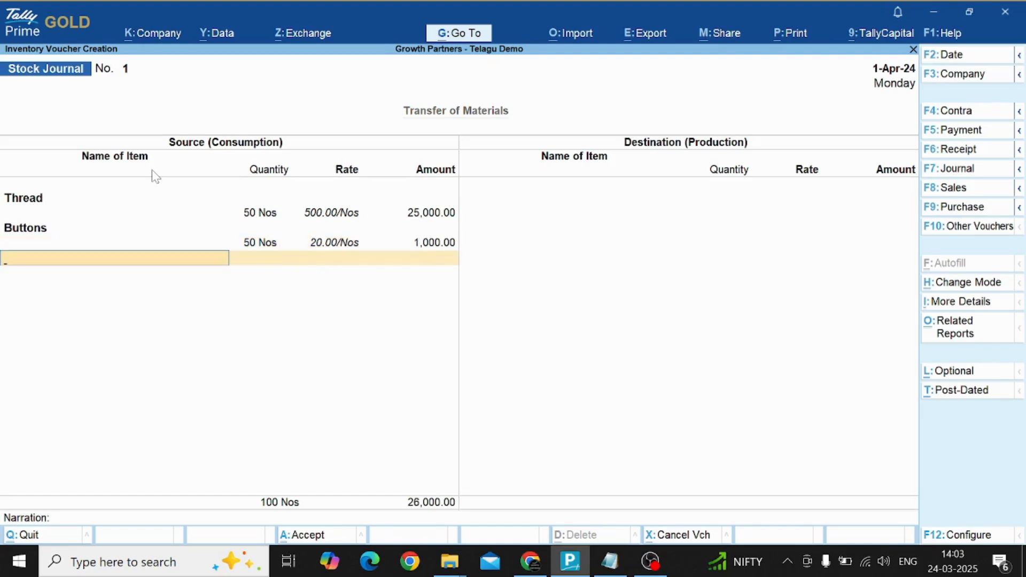
# Add Cloths as the third consumption item with 50 Nos at a rate of 200, and finish the source list
pyautogui.write('Cloths')
pyautogui.press('Return')
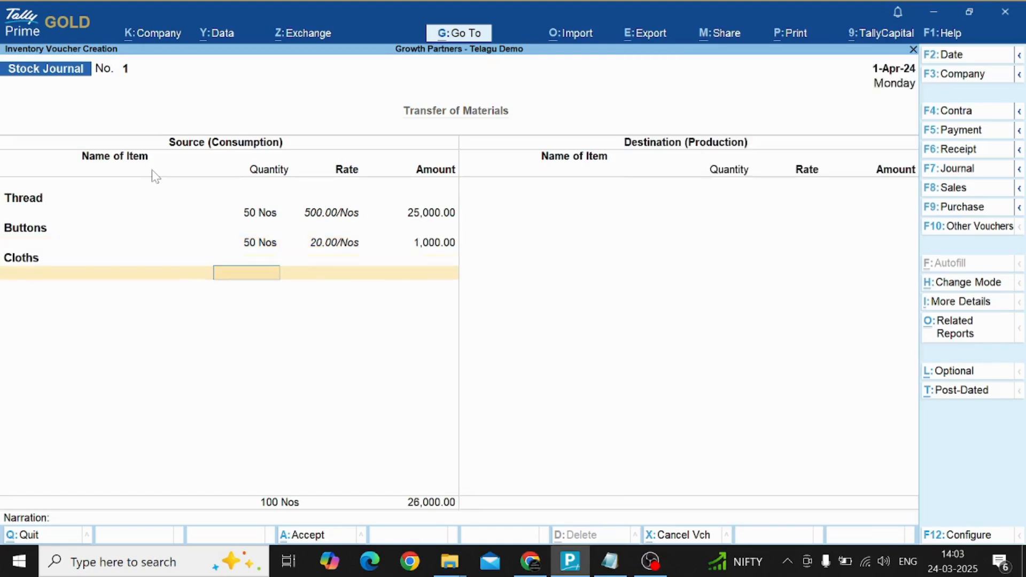
pyautogui.write('50')
pyautogui.press('Return')
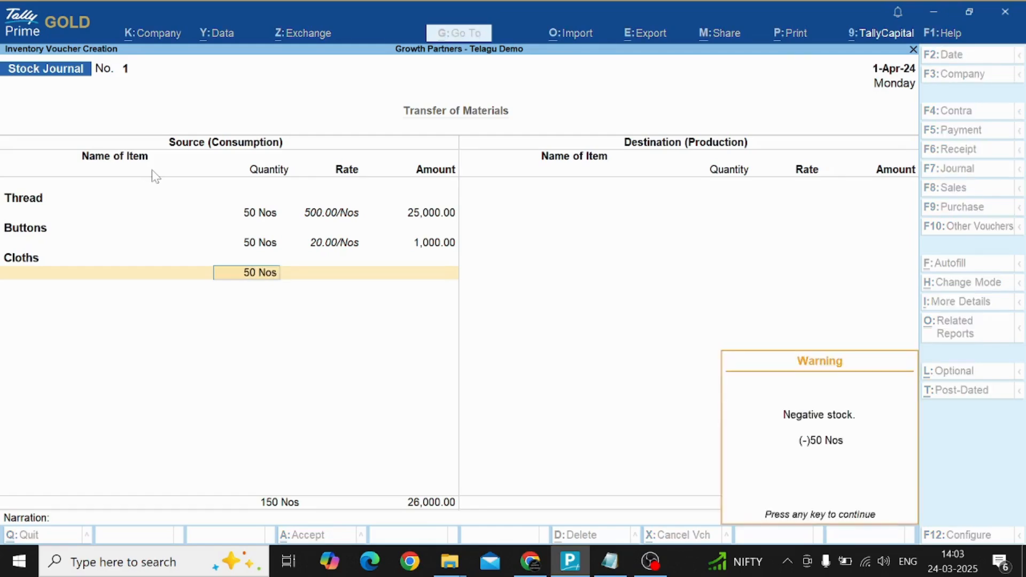
pyautogui.press('Return')
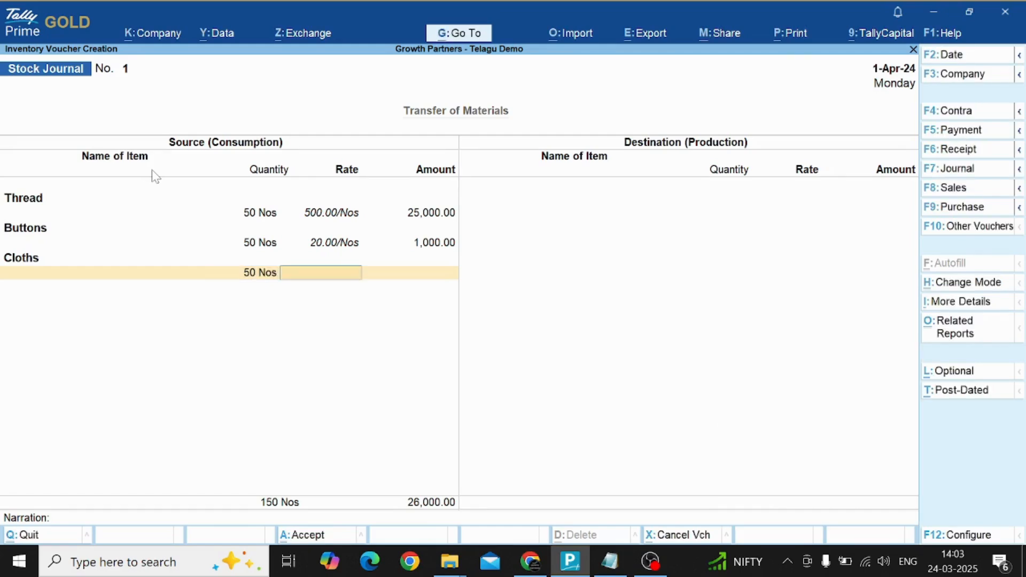
pyautogui.write('200')
pyautogui.press('Return')
pyautogui.press('Return')
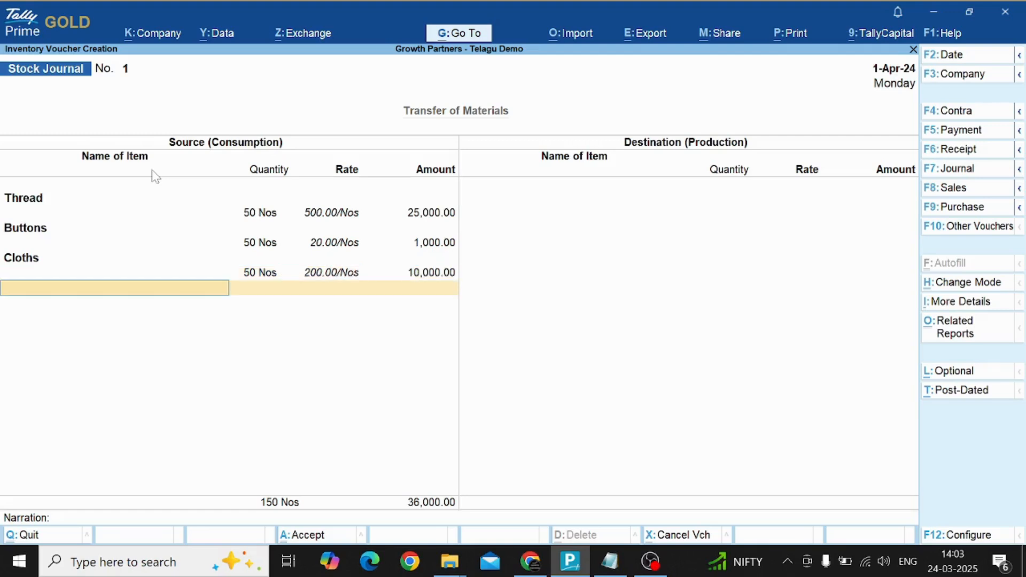
pyautogui.press('Return')
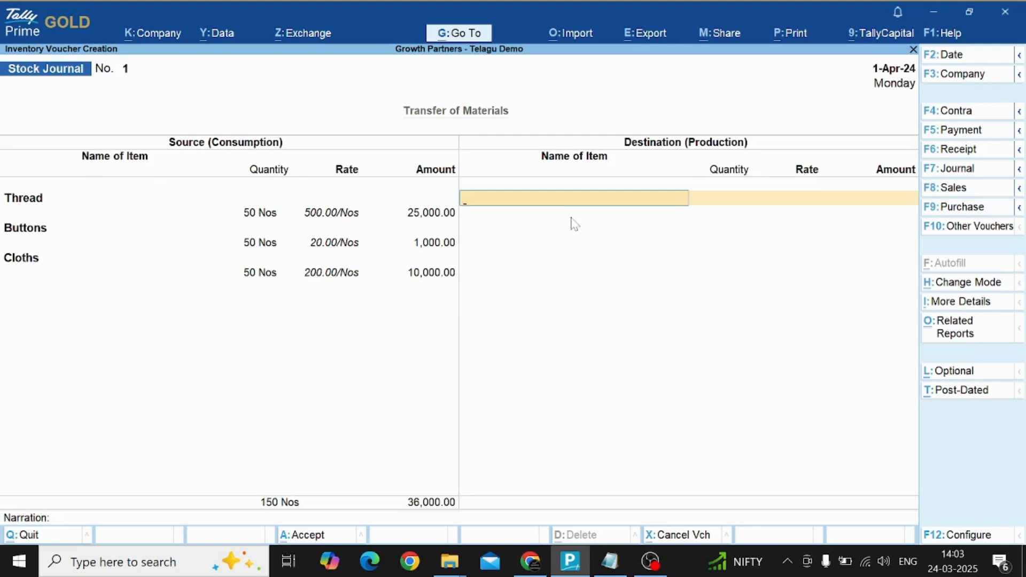
# Add Shirts as the destination (production) item with 5 Nos and an amount of 36,000, then save the stock journal and leave voucher entry
pyautogui.write('S')
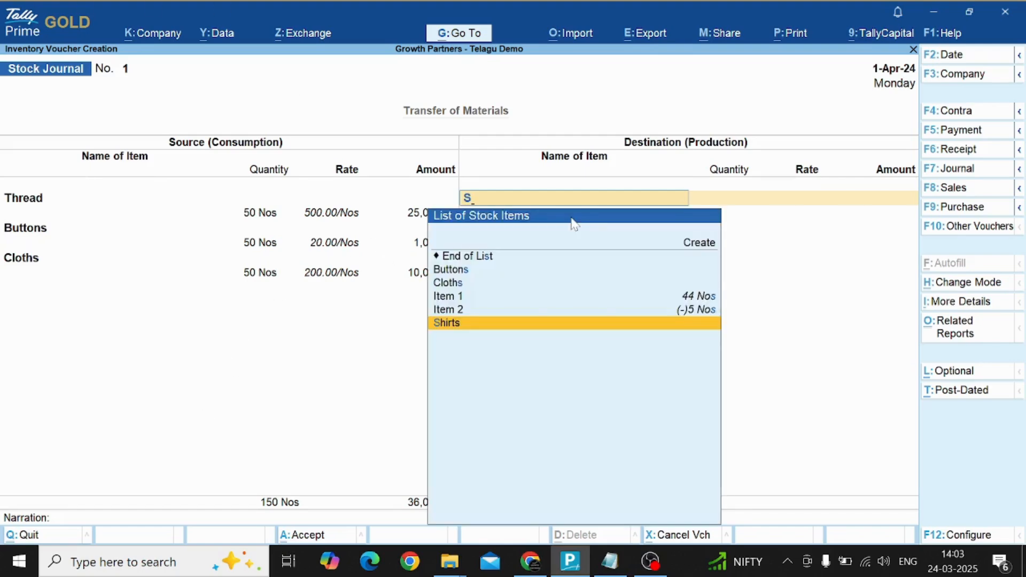
pyautogui.press('Return')
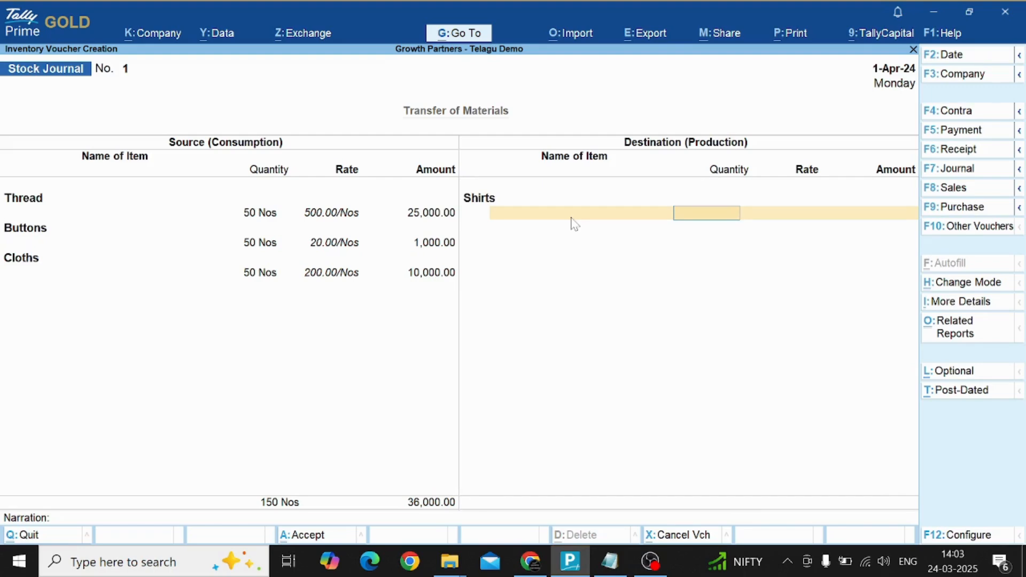
pyautogui.write('5')
pyautogui.press('Return')
pyautogui.press('Return')
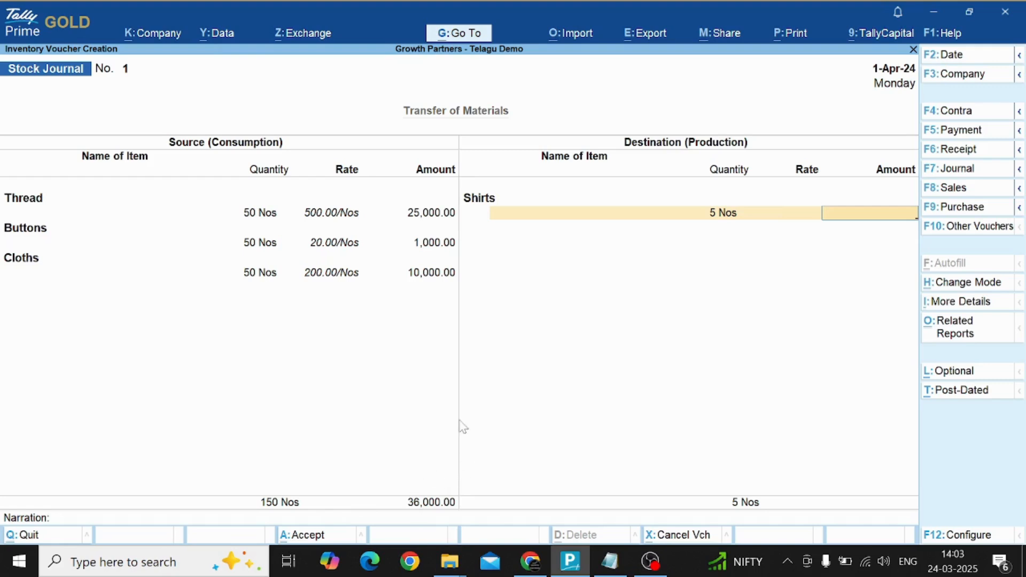
pyautogui.write('36000')
pyautogui.press('Return')
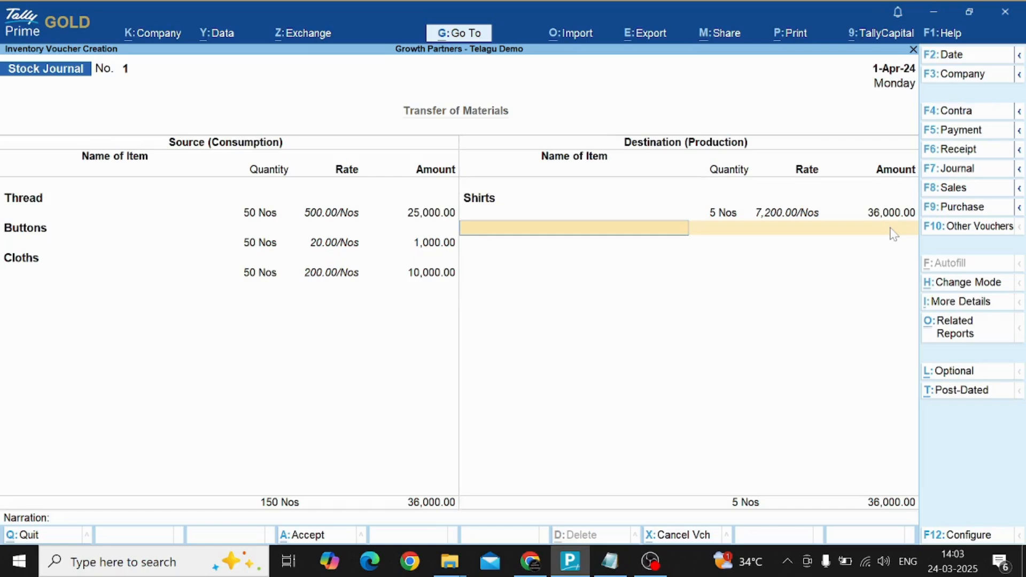
pyautogui.hotkey('ctrl', 'a')
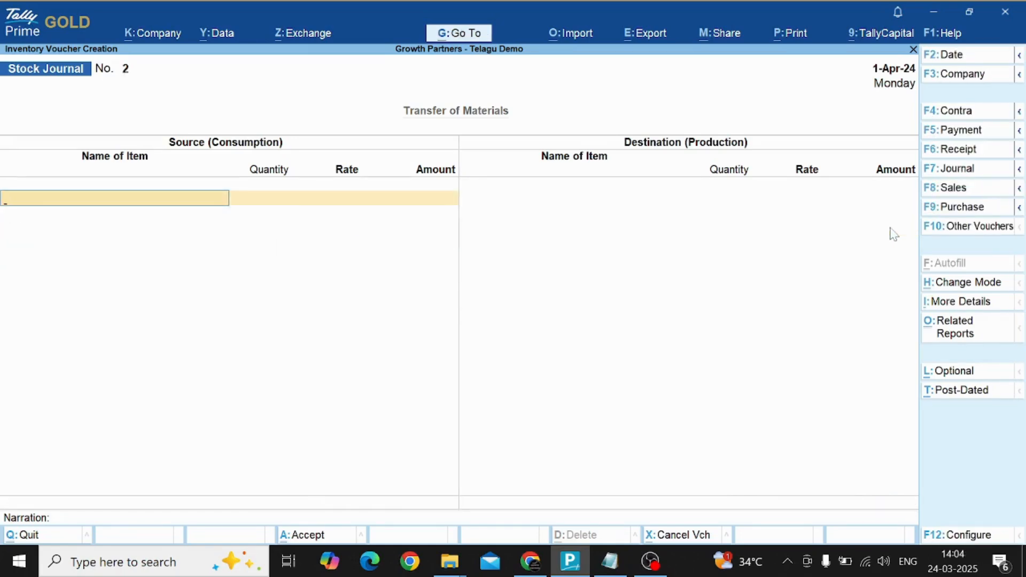
pyautogui.press('Escape')
pyautogui.press('y')
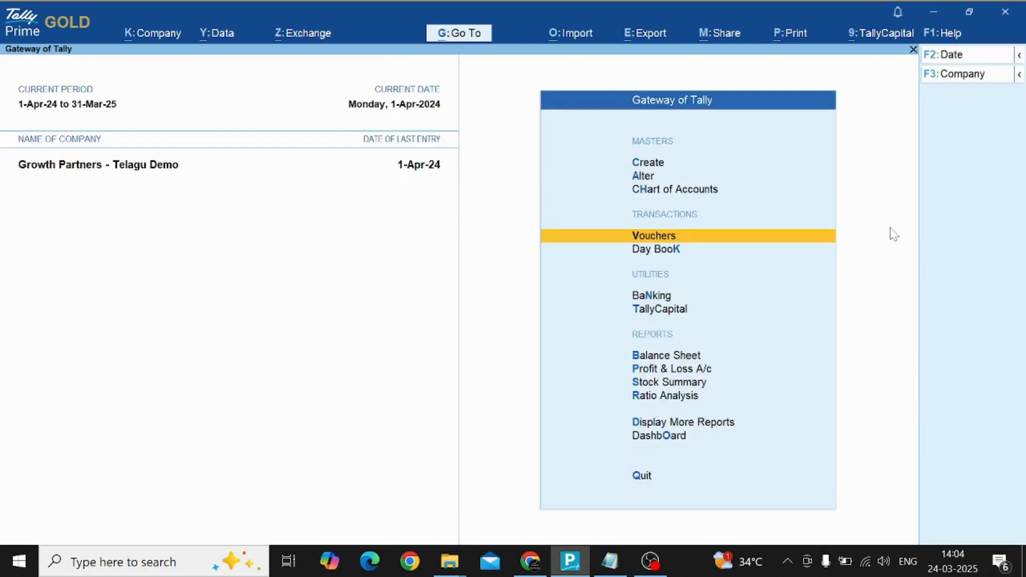
# Open the Stock Summary report from the Gateway of Tally
pyautogui.press('Down')
pyautogui.press('Down')
pyautogui.press('Down')
pyautogui.press('Down')
pyautogui.press('Down')
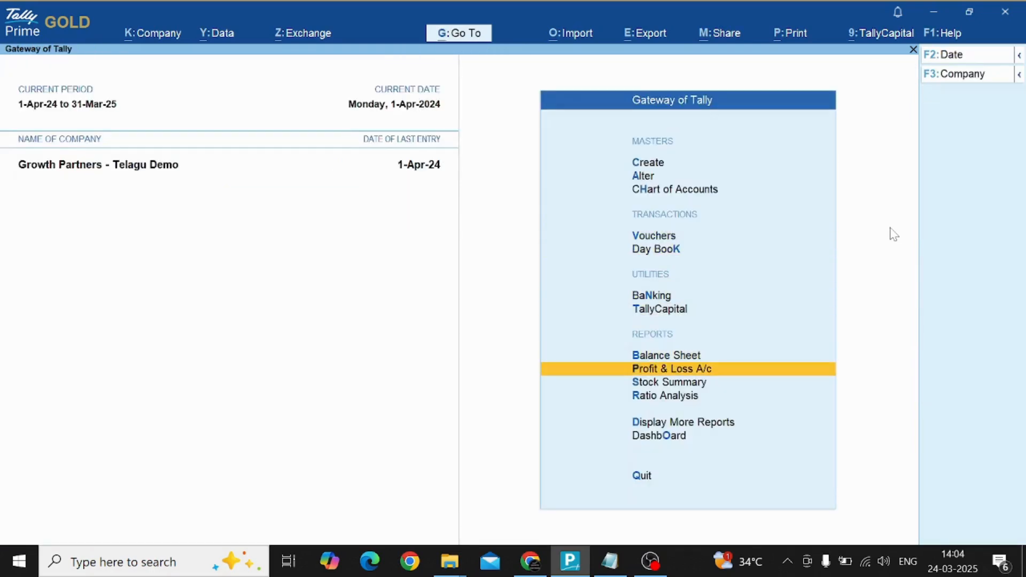
pyautogui.press('Down')
pyautogui.press('Return')
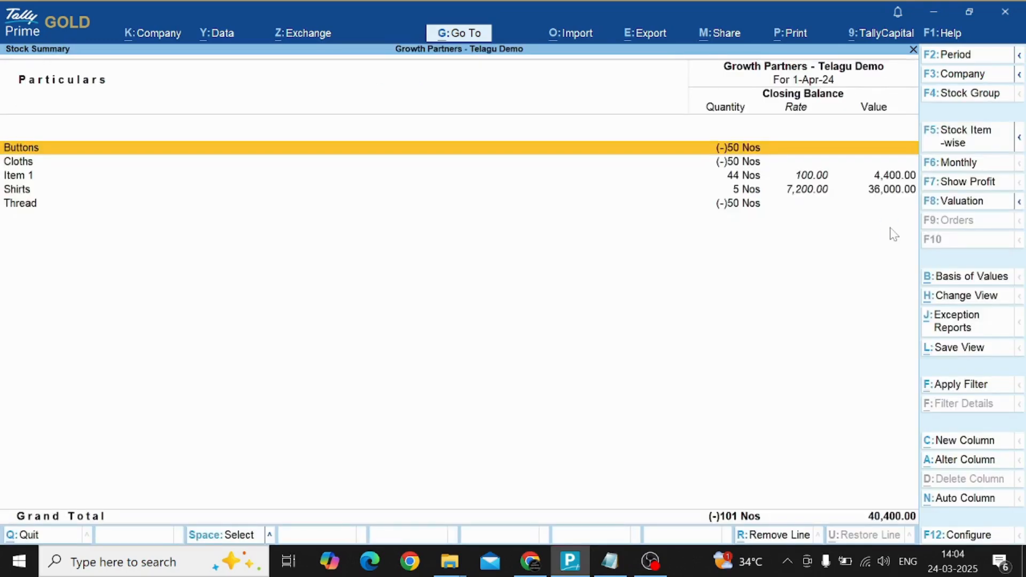
pyautogui.press('alt')
pyautogui.press('ctrl')
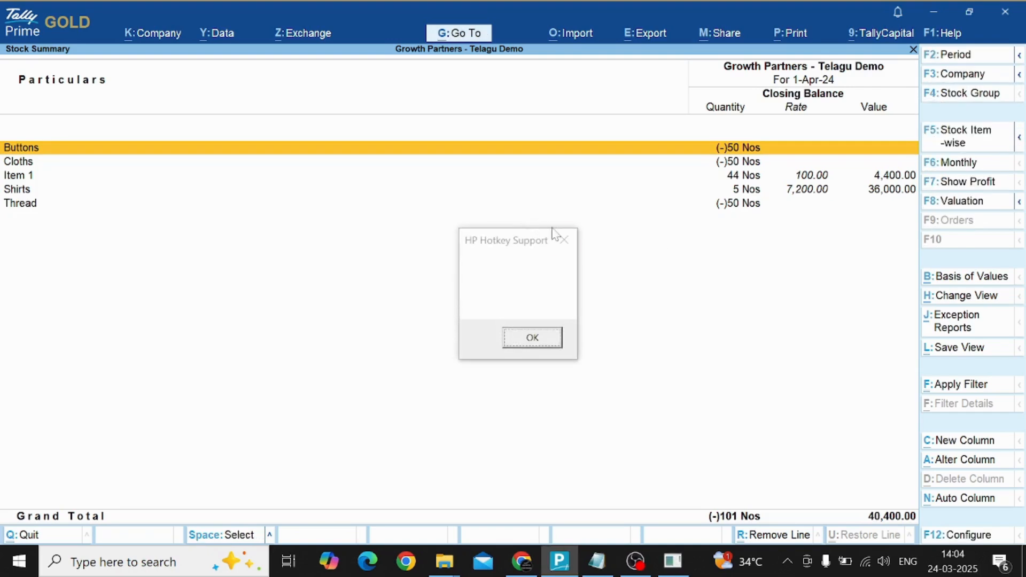
pyautogui.click(564, 239)
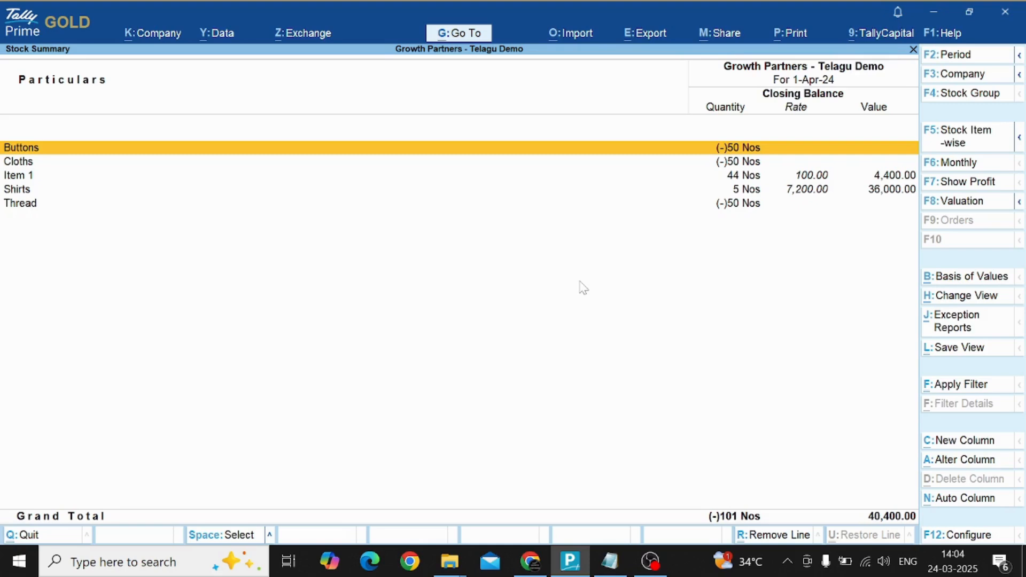
# Drill down from Shirts through its April entries to the stock journal voucher, review it, and return to the Stock Summary
pyautogui.press('Down')
pyautogui.press('Down')
pyautogui.press('Down')
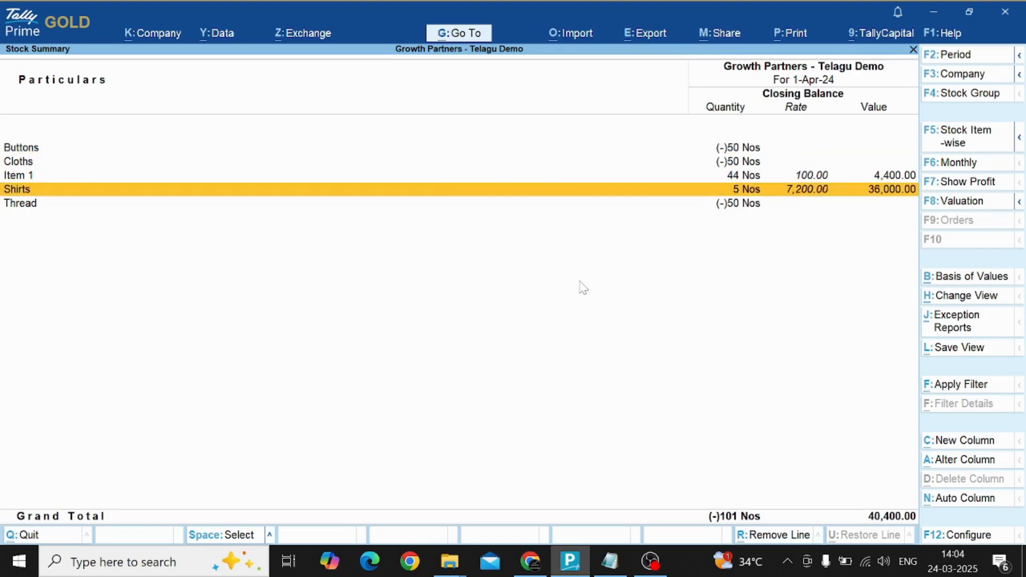
pyautogui.press('Return')
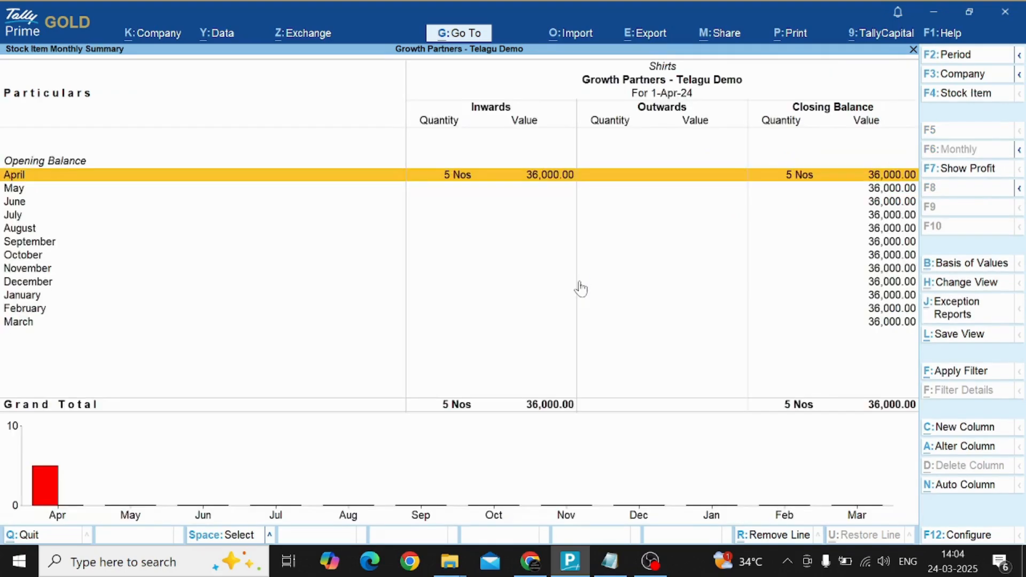
pyautogui.press('Return')
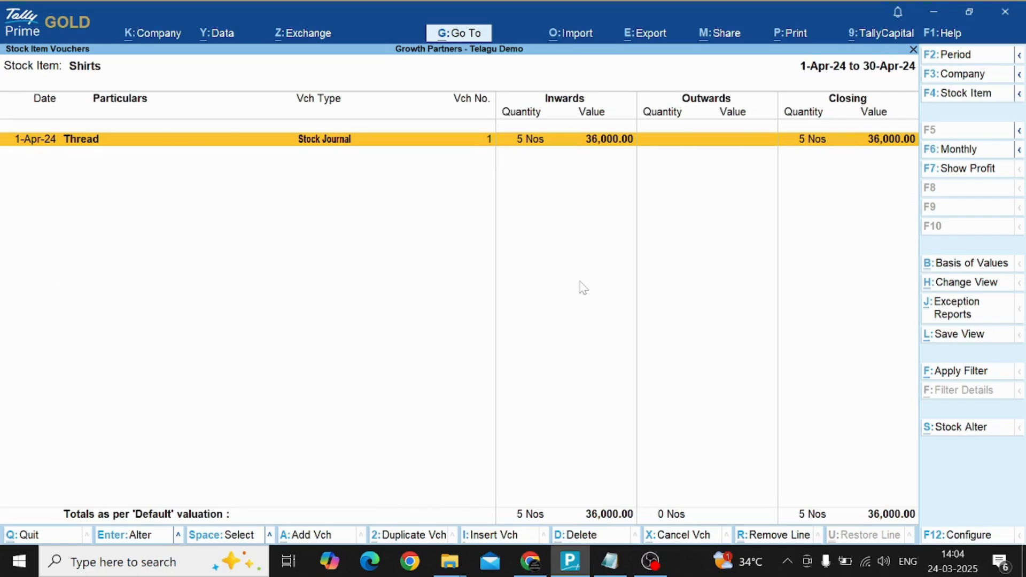
pyautogui.press('Return')
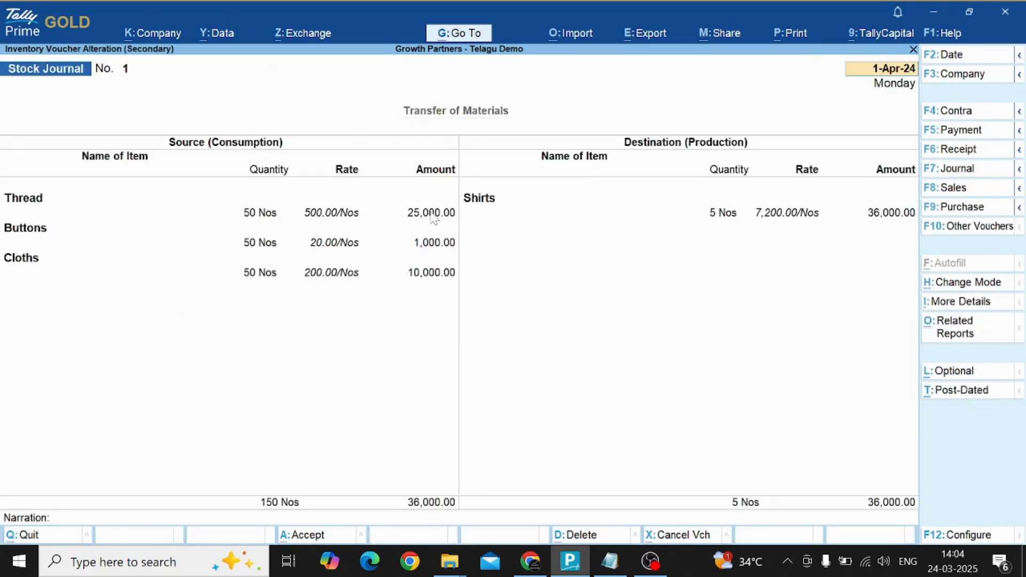
pyautogui.press('Escape')
pyautogui.press('y')
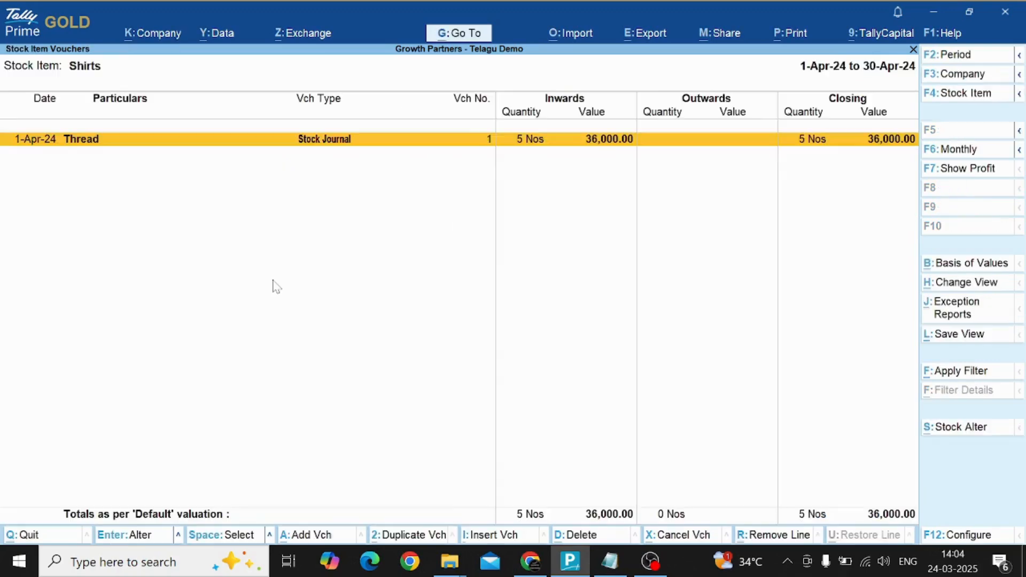
pyautogui.press('Escape')
pyautogui.press('Escape')
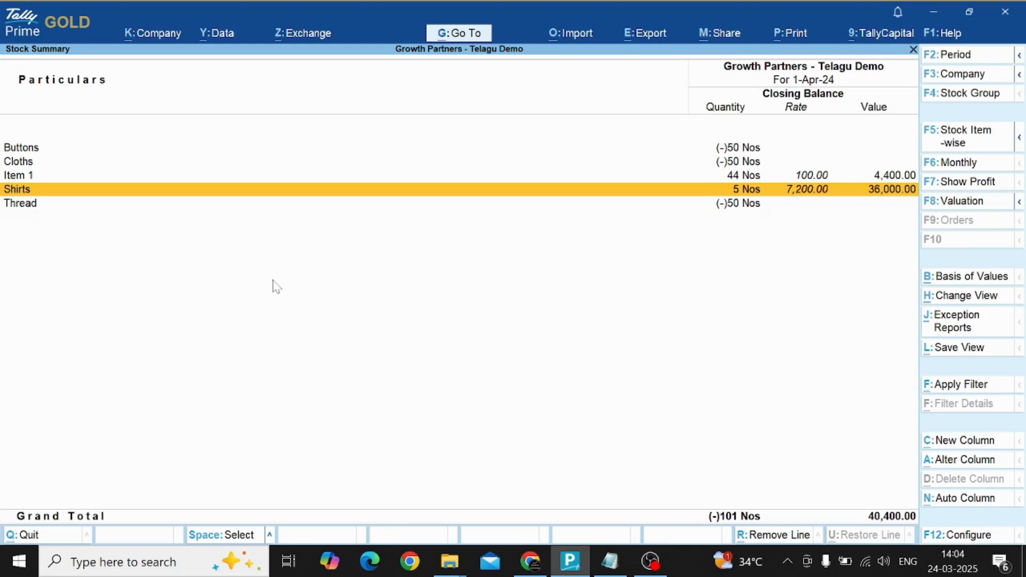
pyautogui.click(644, 565)
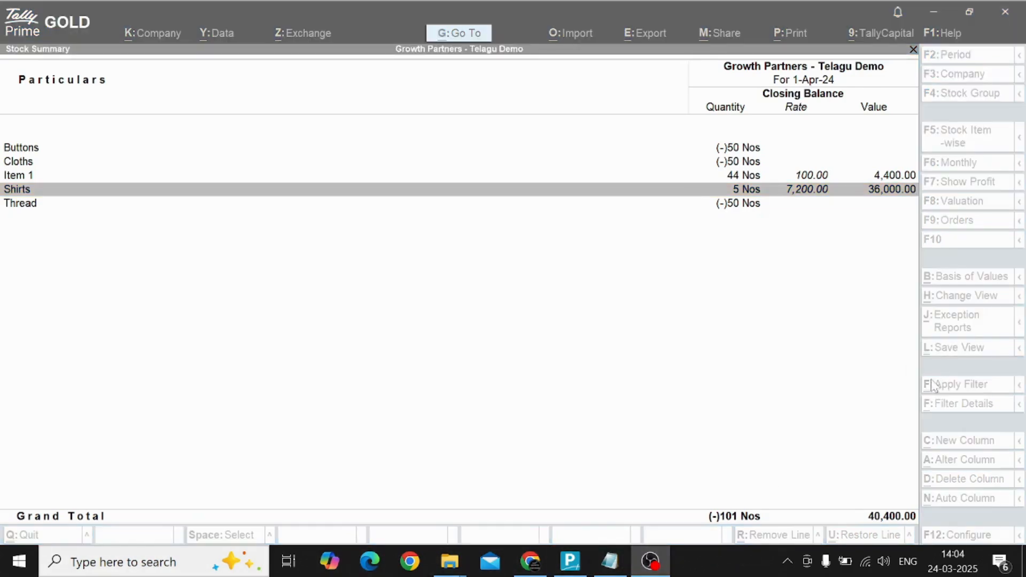